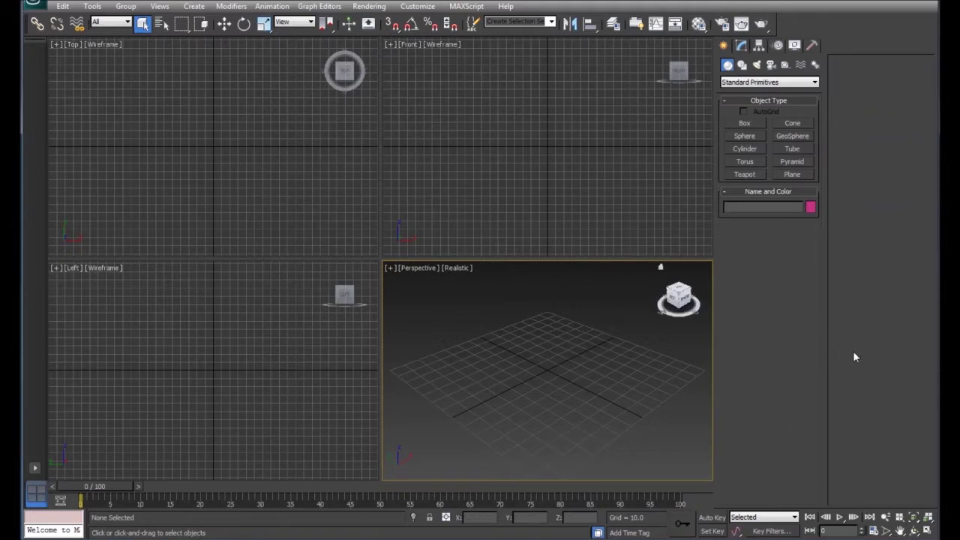
- Draw a tall box in the Top viewport, then open the Material Editor and move it right
{"action": "left_click", "coordinate": [744, 123]}
{"action": "left_click_drag", "start_coordinate": [176, 118], "coordinate": [257, 174]}
{"action": "left_click", "coordinate": [257, 112]}
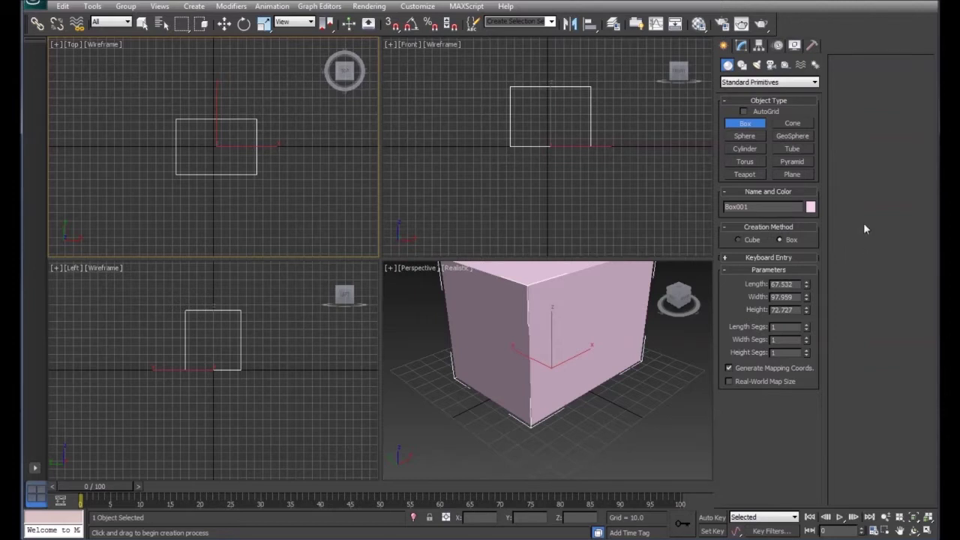
{"action": "key", "text": "m"}
{"action": "left_click_drag", "start_coordinate": [61, 34], "coordinate": [759, 28]}
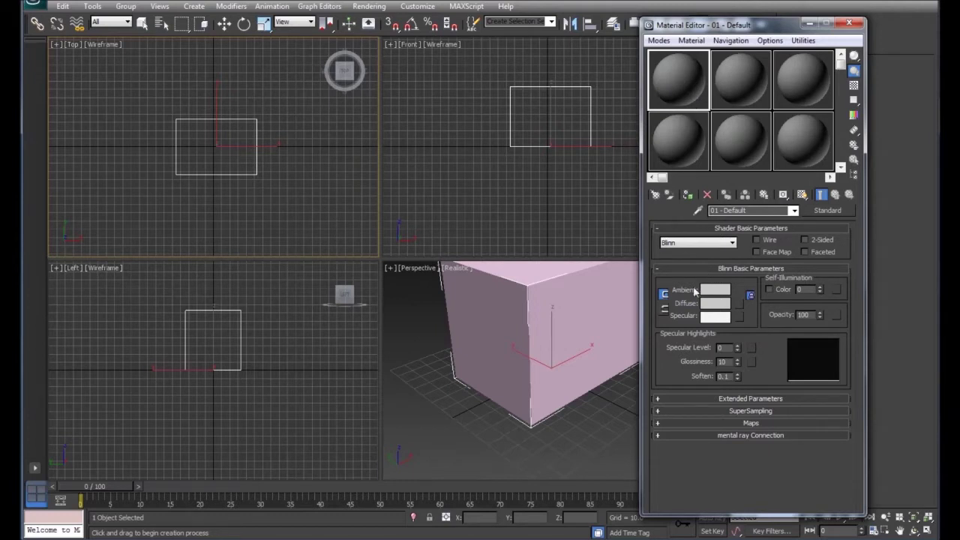
- Load 3D-Inkjet-Marble.jpg as a Bitmap diffuse map on the 01 - Default material
{"action": "left_click", "coordinate": [740, 304]}
{"action": "left_click_drag", "start_coordinate": [208, 148], "coordinate": [453, 64]}
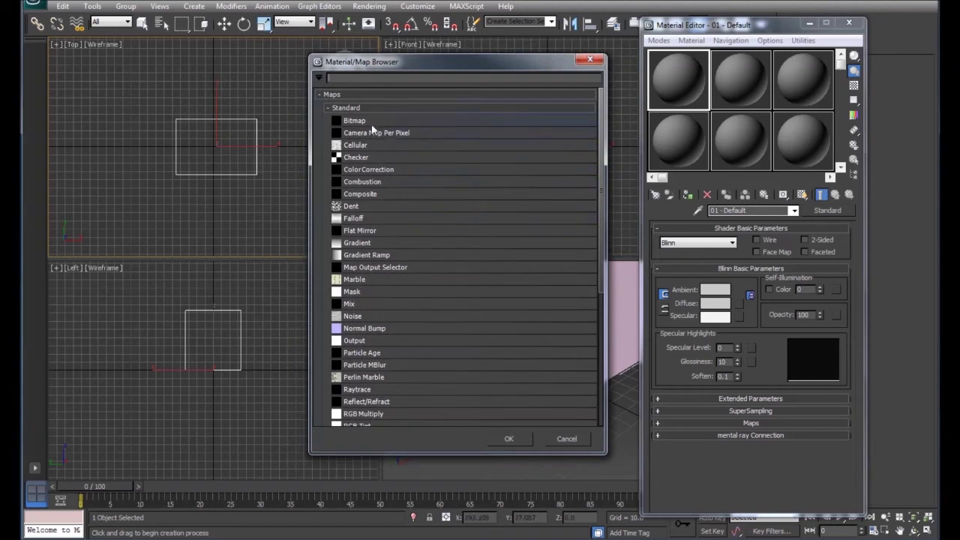
{"action": "left_click_drag", "start_coordinate": [452, 64], "coordinate": [296, 71]}
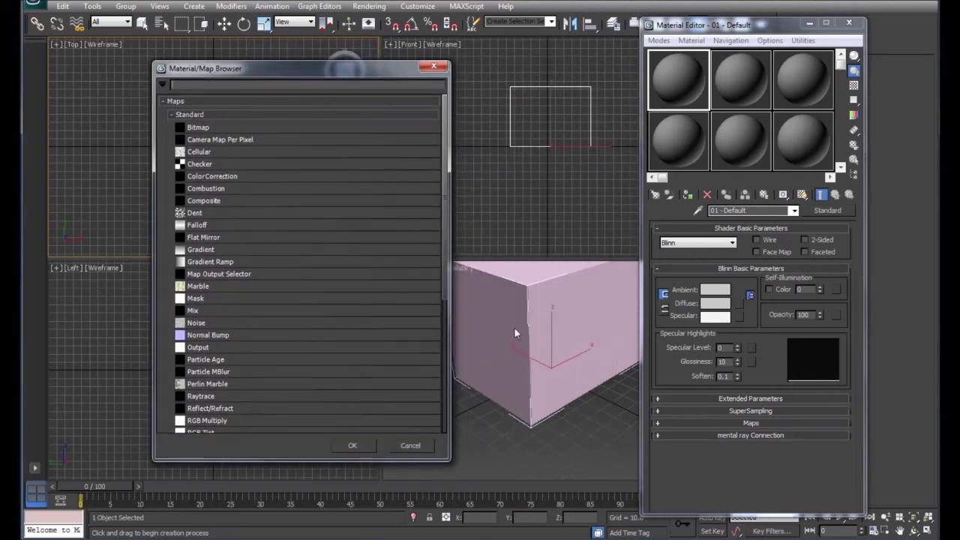
{"action": "double_click", "coordinate": [198, 127]}
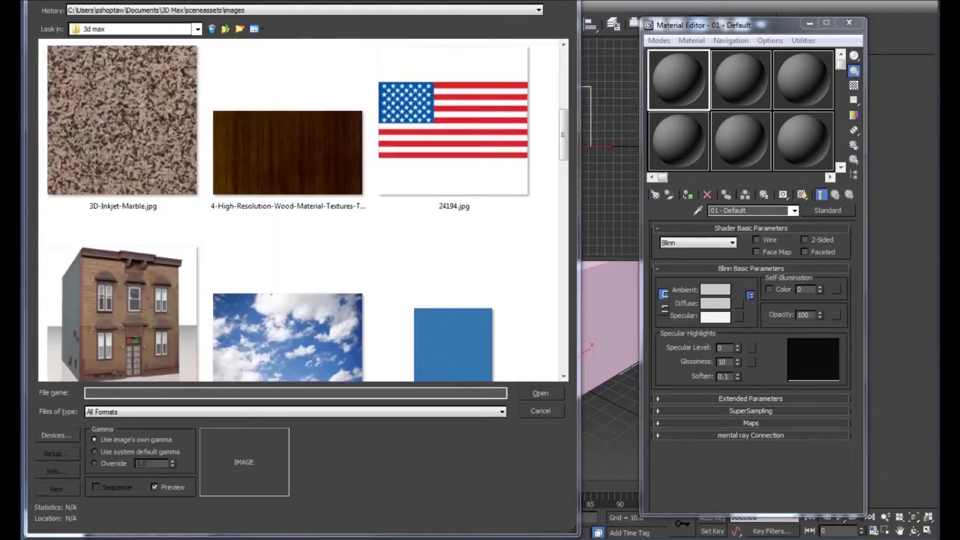
{"action": "left_click", "coordinate": [105, 127]}
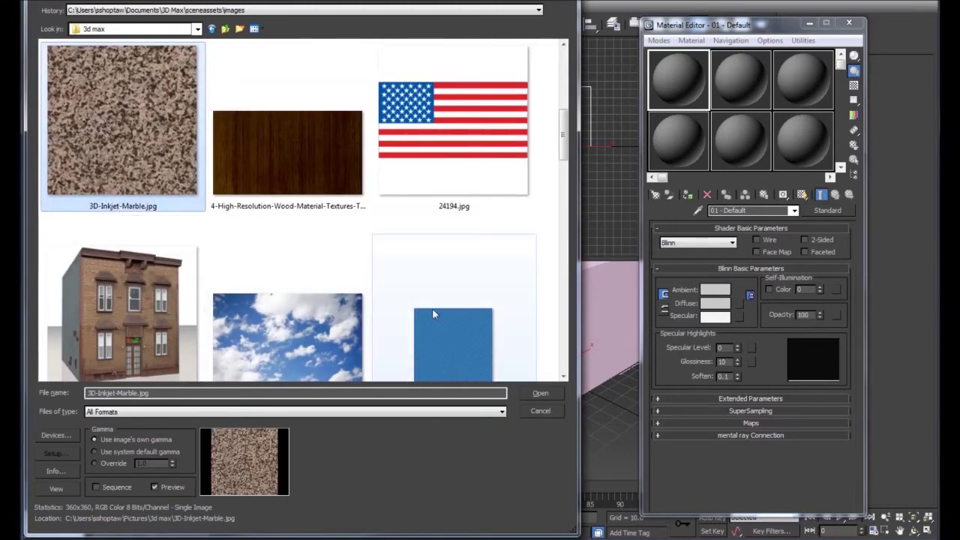
{"action": "left_click", "coordinate": [547, 393]}
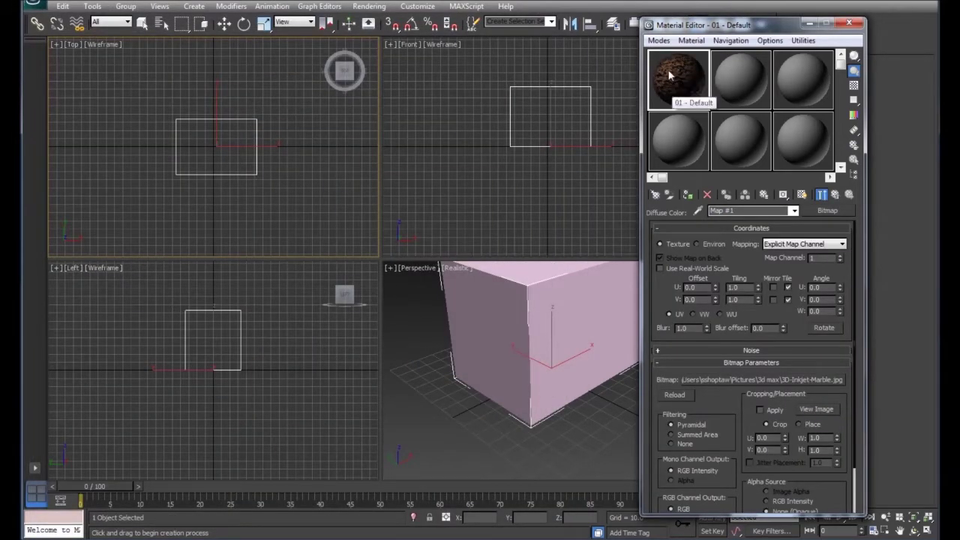
- Drag the marble material onto the box and show its texture shaded in the viewport
{"action": "left_click_drag", "start_coordinate": [681, 75], "coordinate": [586, 315]}
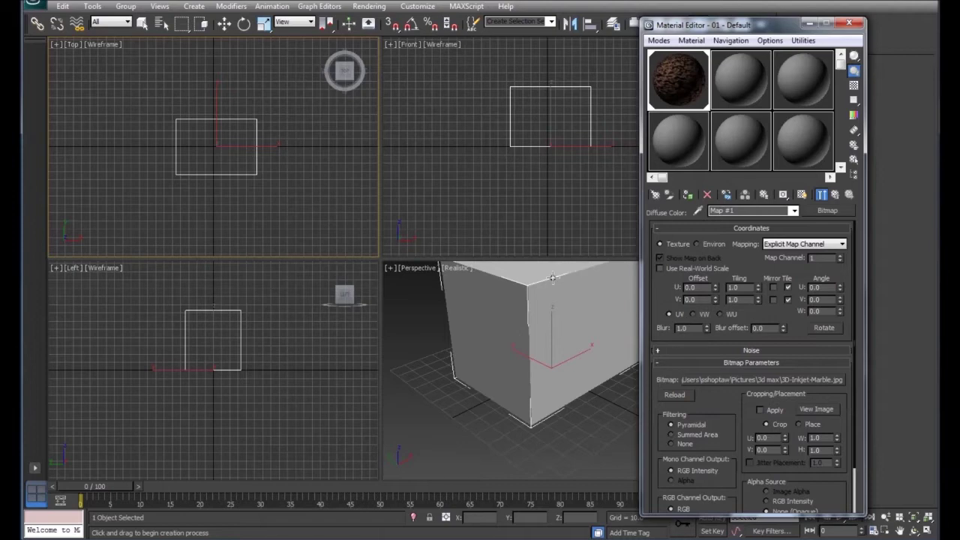
{"action": "left_click_drag", "start_coordinate": [719, 30], "coordinate": [780, 24]}
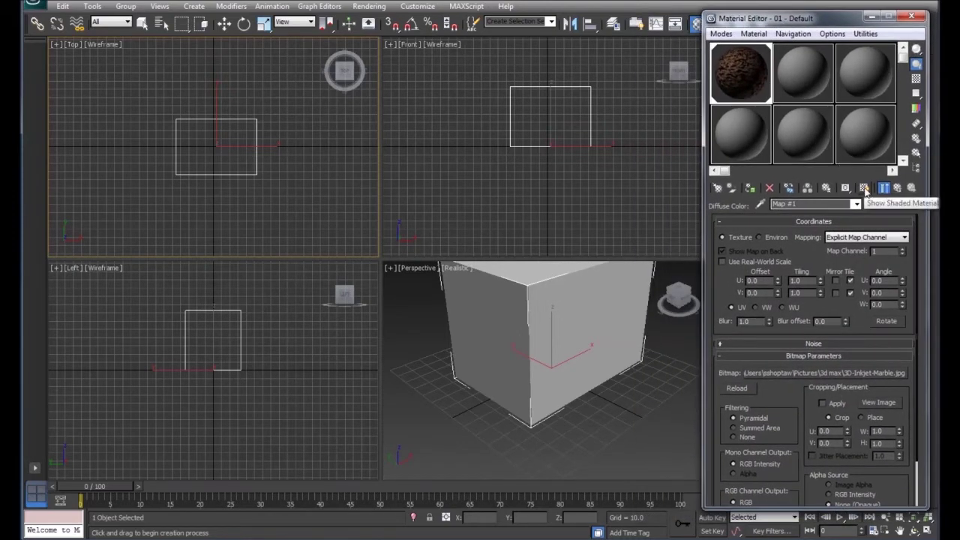
{"action": "left_click_drag", "start_coordinate": [848, 18], "coordinate": [791, 22]}
{"action": "left_click", "coordinate": [808, 192]}
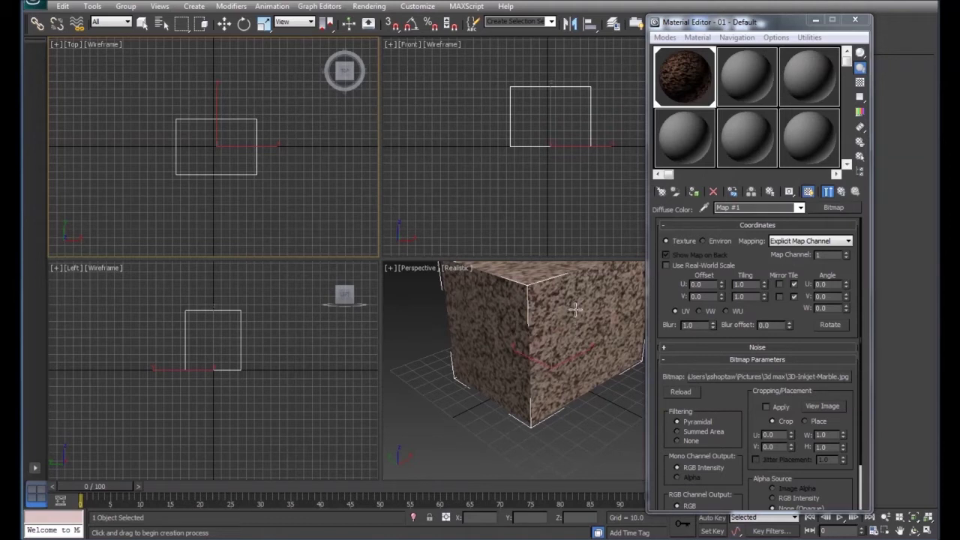
- Increase the marble map's U and V tiling to repeat the texture more densely
{"action": "left_click", "coordinate": [765, 284]}
{"action": "left_click", "coordinate": [765, 284]}
{"action": "left_click", "coordinate": [765, 285]}
{"action": "left_click", "coordinate": [765, 284]}
{"action": "left_click", "coordinate": [763, 294]}
{"action": "left_click", "coordinate": [764, 294]}
{"action": "left_click", "coordinate": [764, 294]}
{"action": "left_click", "coordinate": [763, 294]}
{"action": "left_click", "coordinate": [763, 294]}
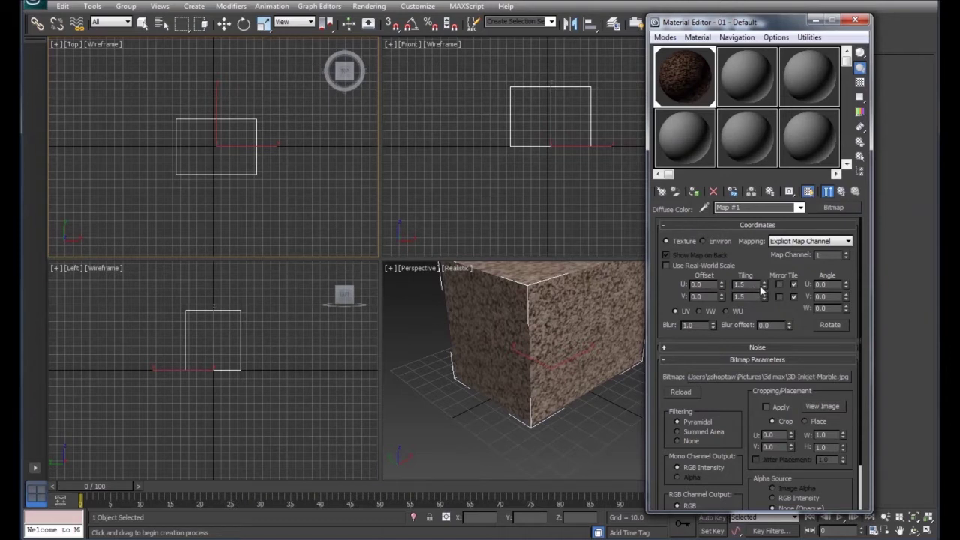
{"action": "left_click_drag", "start_coordinate": [765, 285], "coordinate": [764, 274]}
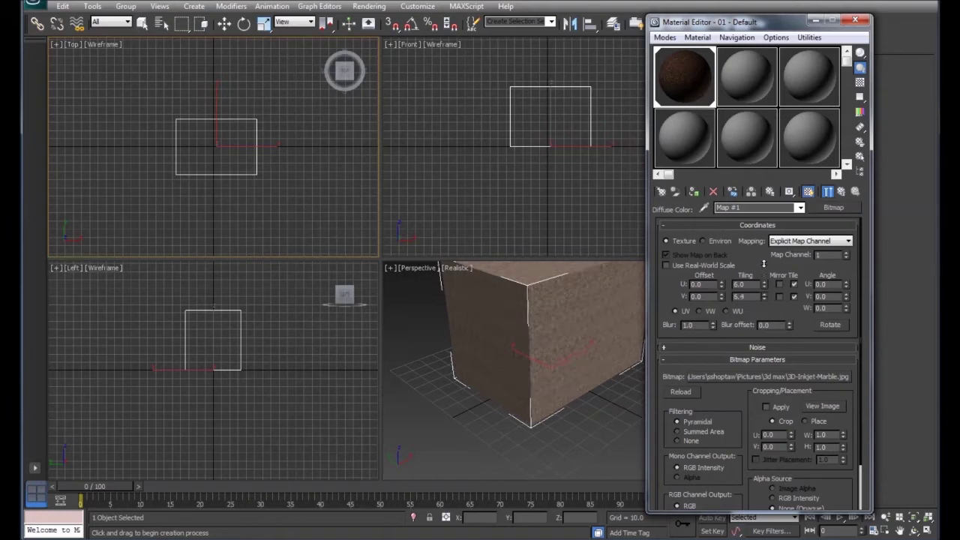
{"action": "mouse_move", "coordinate": [765, 266]}
{"action": "left_mouse_down"}
{"action": "mouse_move", "coordinate": [765, 286]}
{"action": "mouse_move", "coordinate": [765, 261]}
{"action": "left_mouse_up"}
- Reset the marble map's U and V tiling to 1.0
{"action": "double_click", "coordinate": [753, 285]}
{"action": "type", "text": "1"}
{"action": "double_click", "coordinate": [754, 298]}
{"action": "key", "text": "Return"}
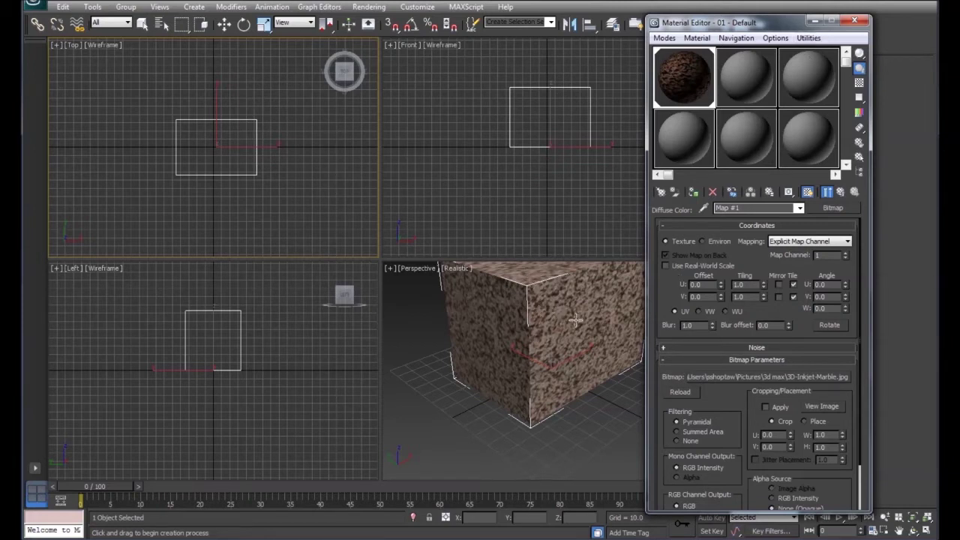
- Close the Material Editor, look down on the box, then reopen the editor at upper right
{"action": "left_click_drag", "start_coordinate": [726, 22], "coordinate": [173, 68]}
{"action": "key", "text": "m"}
{"action": "mouse_move", "coordinate": [684, 292]}
{"action": "left_mouse_down"}
{"action": "mouse_move", "coordinate": [671, 296]}
{"action": "mouse_move", "coordinate": [678, 302]}
{"action": "mouse_move", "coordinate": [681, 291]}
{"action": "mouse_move", "coordinate": [677, 303]}
{"action": "left_mouse_up"}
{"action": "key", "text": "m"}
{"action": "left_click_drag", "start_coordinate": [224, 111], "coordinate": [711, 32]}
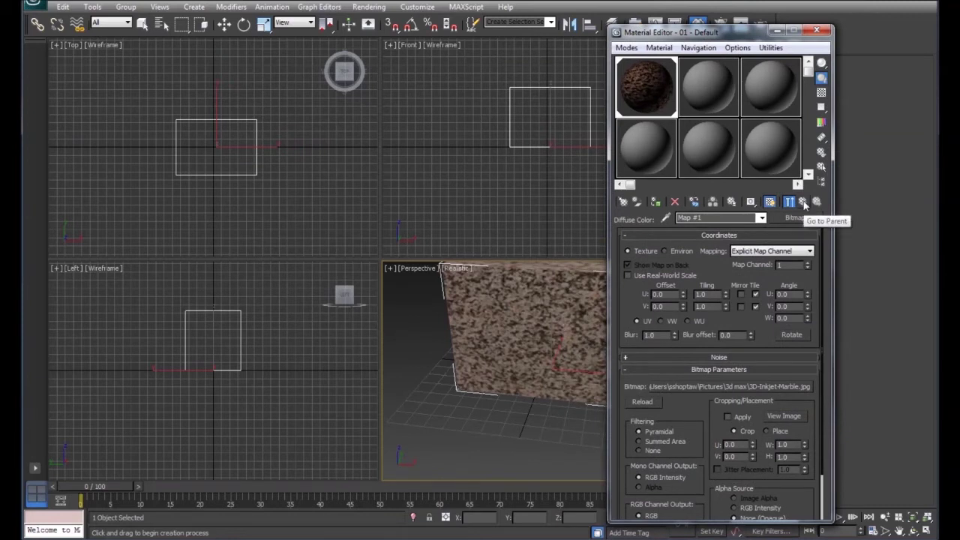
- Convert 01 - Default to a Multi/Sub-Object material, keeping marble as sub-material 1
{"action": "left_click", "coordinate": [804, 203]}
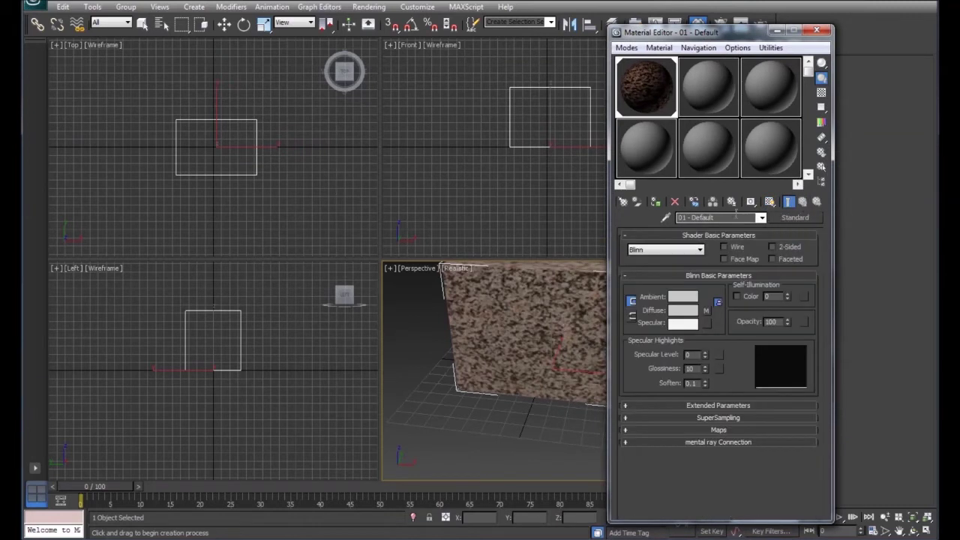
{"action": "left_click", "coordinate": [787, 218]}
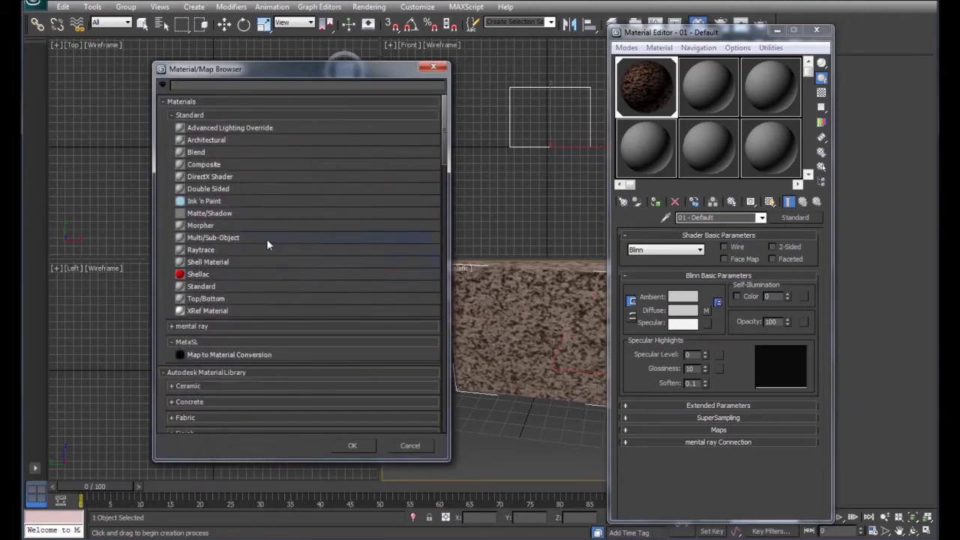
{"action": "left_click", "coordinate": [257, 238]}
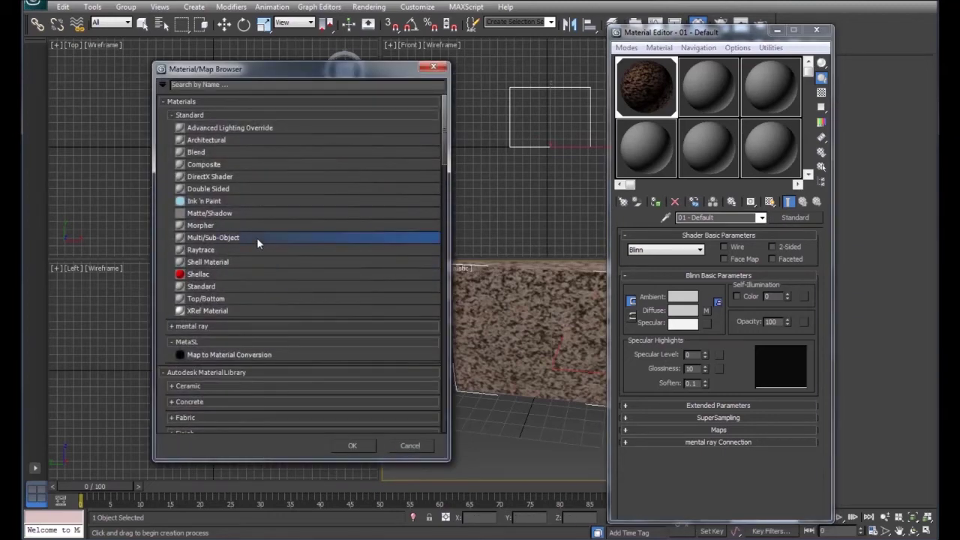
{"action": "left_click", "coordinate": [353, 445]}
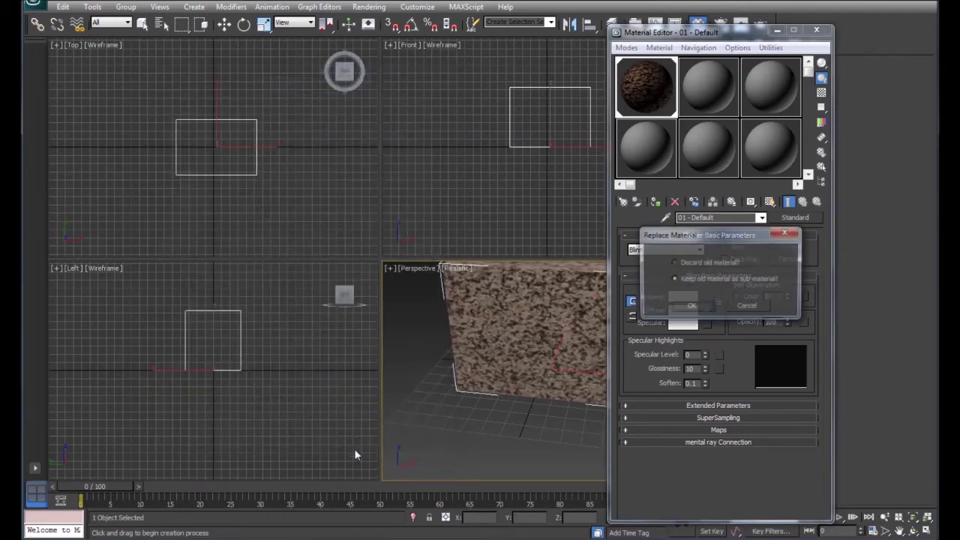
{"action": "left_click", "coordinate": [690, 307]}
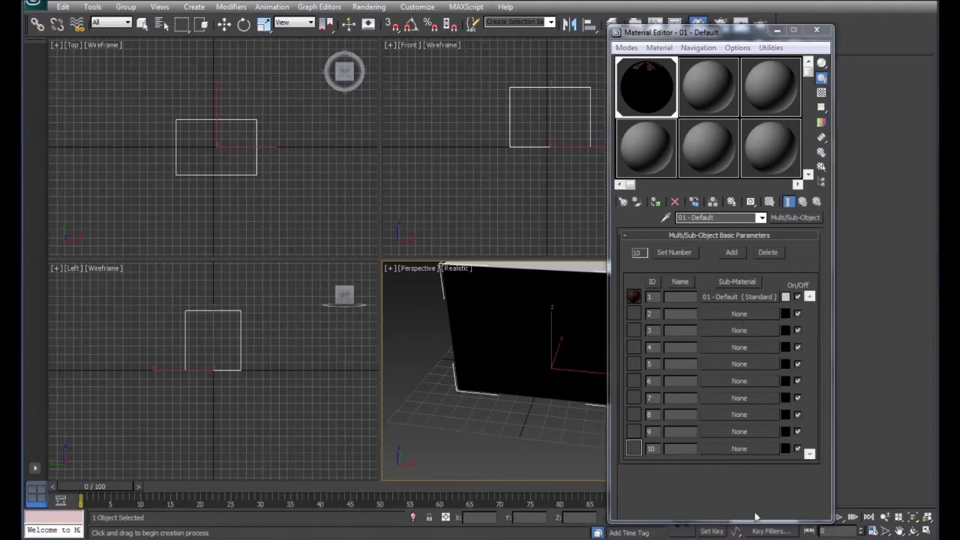
- Assign a Standard material to sub-material slot 2
{"action": "left_click", "coordinate": [728, 314]}
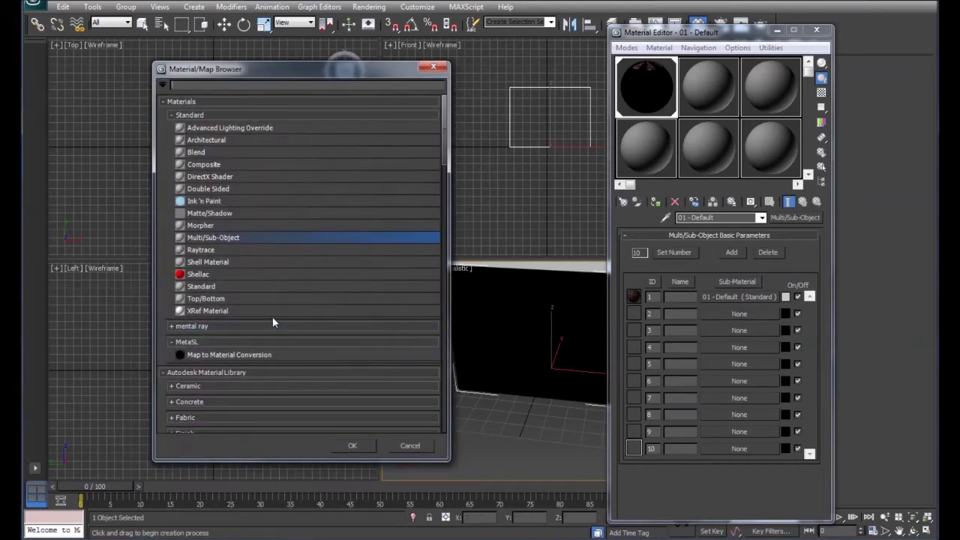
{"action": "left_click", "coordinate": [222, 285]}
{"action": "left_click", "coordinate": [349, 445]}
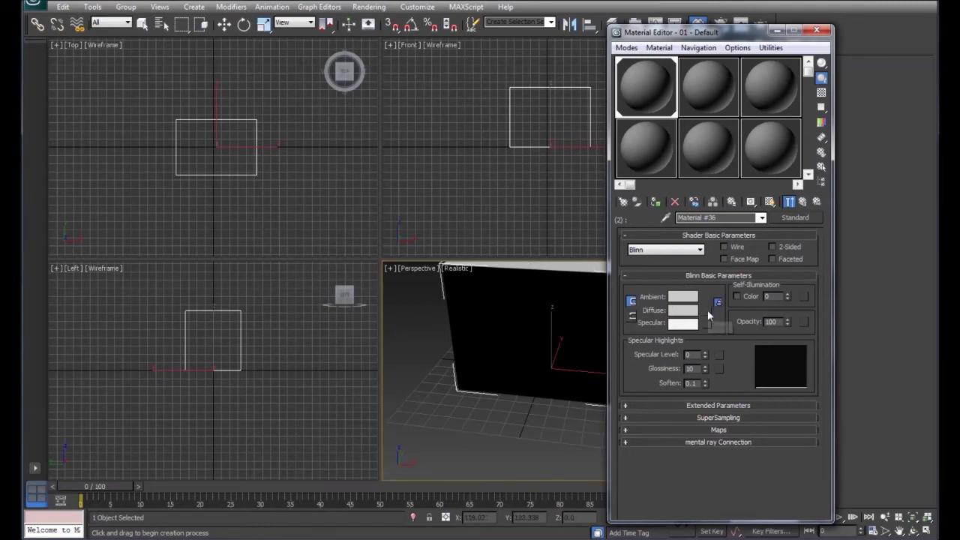
- Load earth.jpg as slot 2's Bitmap diffuse map and orbit to view the cube's corner
{"action": "left_click", "coordinate": [705, 311]}
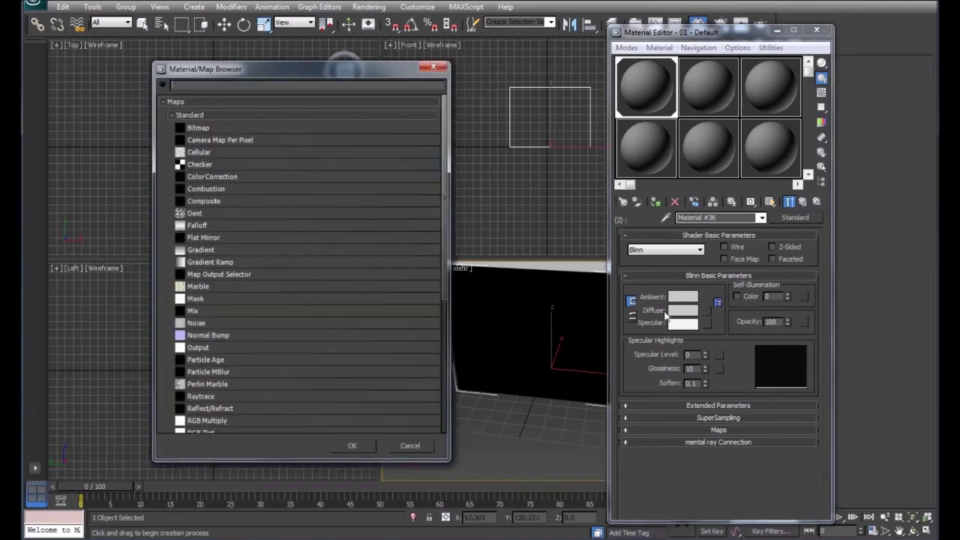
{"action": "double_click", "coordinate": [234, 129]}
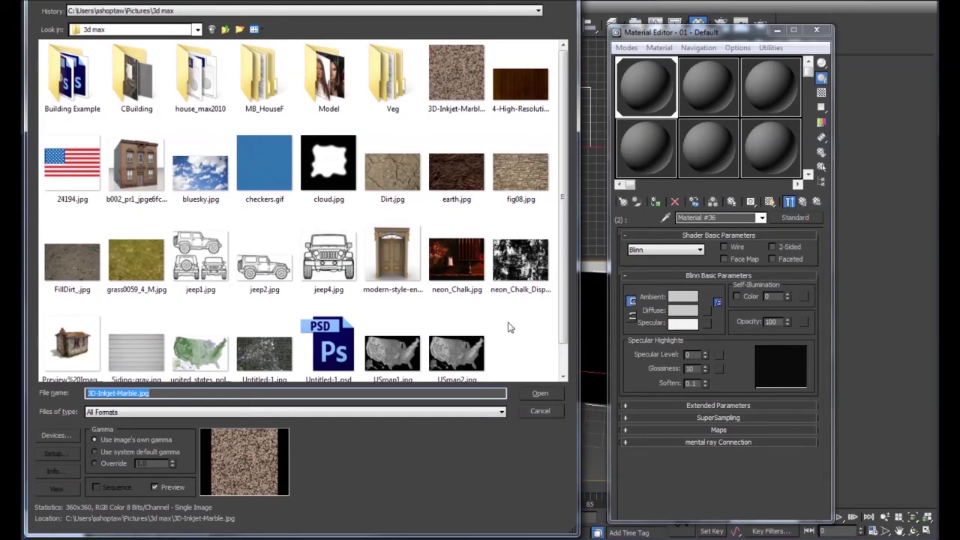
{"action": "left_click", "coordinate": [452, 171]}
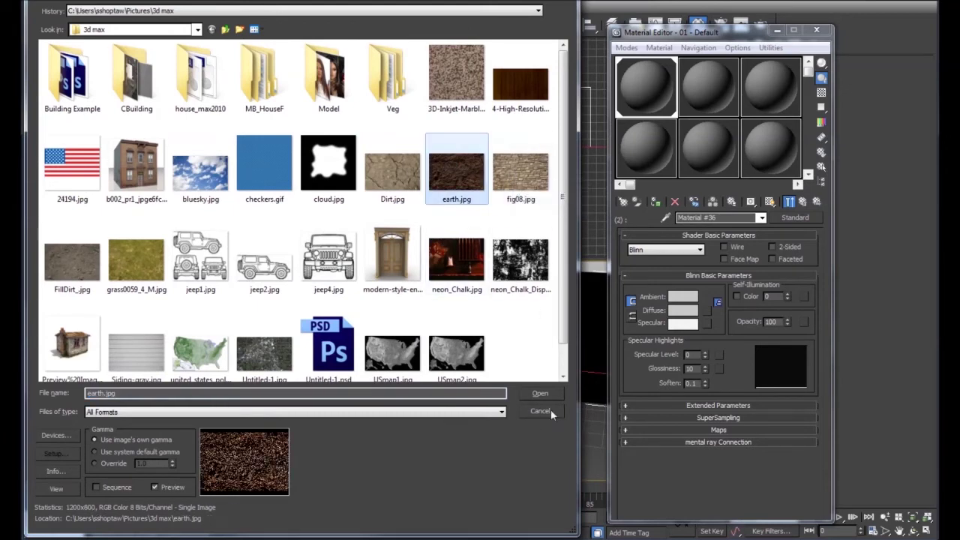
{"action": "left_click", "coordinate": [546, 395]}
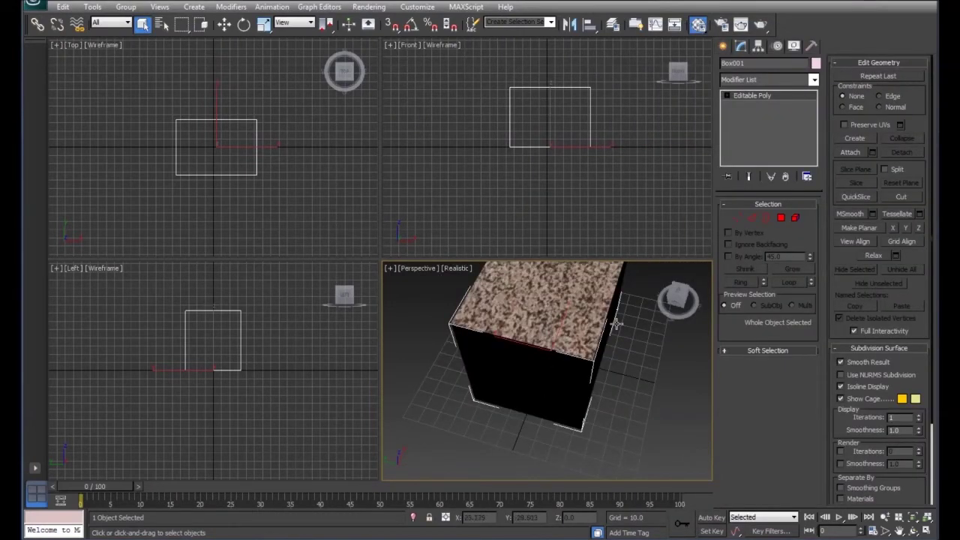
{"action": "left_click", "coordinate": [677, 296]}
{"action": "mouse_move", "coordinate": [677, 296]}
{"action": "left_mouse_down"}
{"action": "mouse_move", "coordinate": [675, 309]}
{"action": "mouse_move", "coordinate": [677, 290]}
{"action": "mouse_move", "coordinate": [677, 300]}
{"action": "left_mouse_up"}
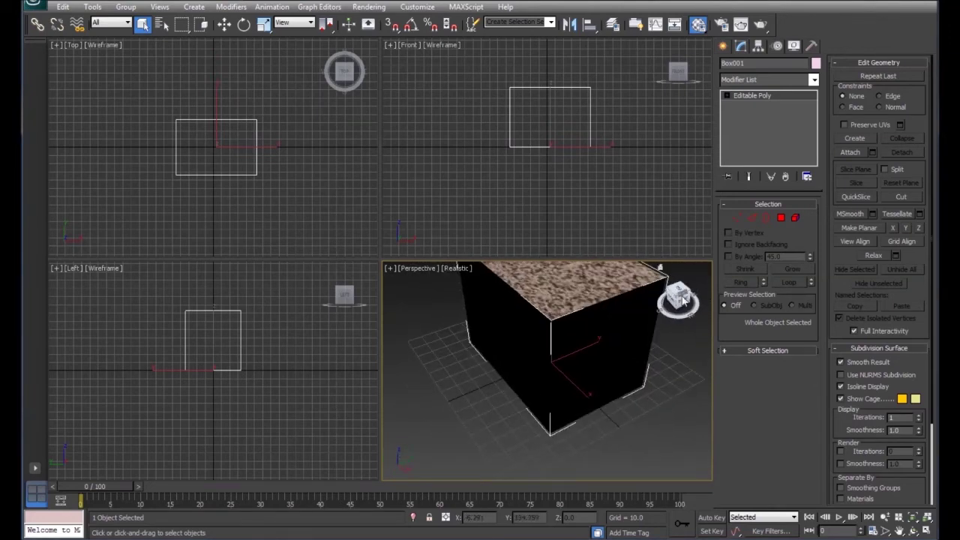
- Reopen the Material Editor and assign a Standard material to sub-material slot 3
{"action": "key", "text": "m"}
{"action": "left_click_drag", "start_coordinate": [456, 120], "coordinate": [721, 36]}
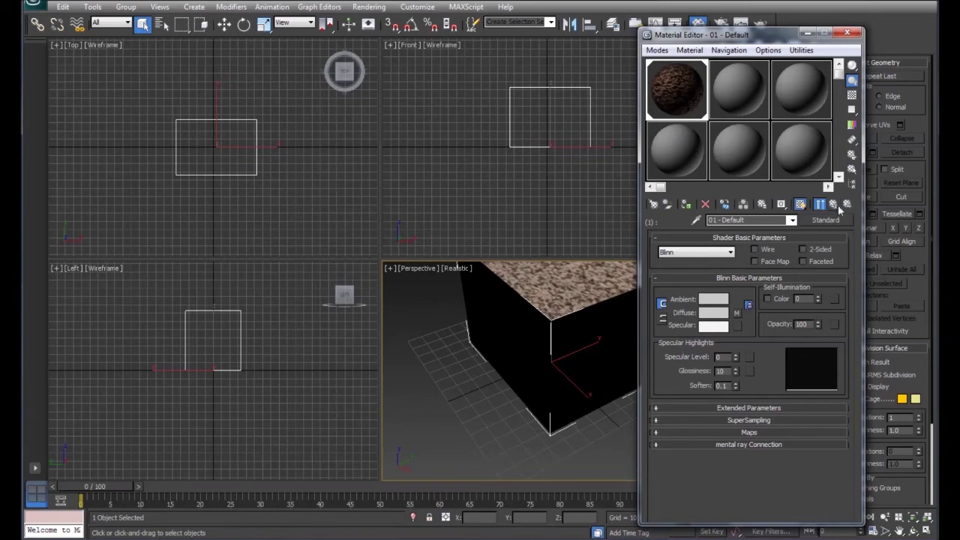
{"action": "left_click", "coordinate": [825, 219]}
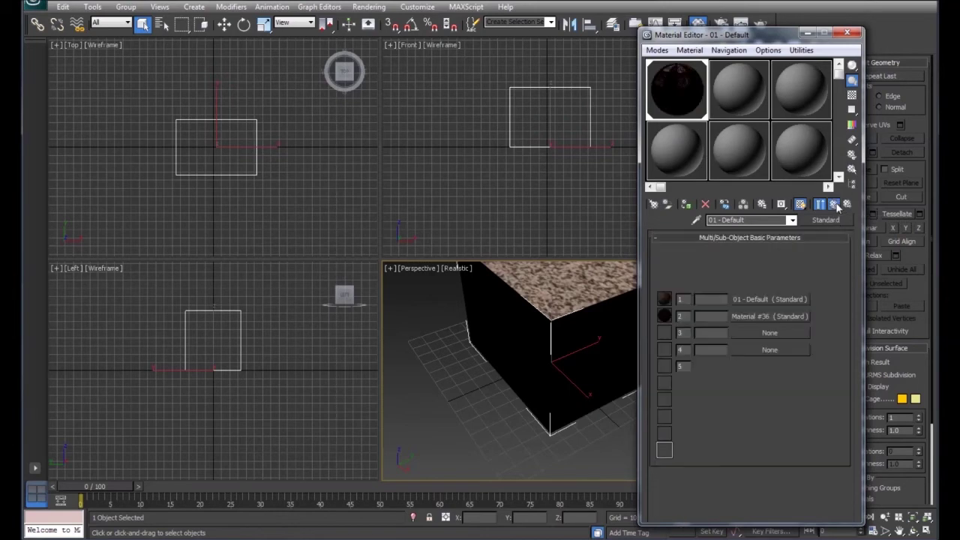
{"action": "left_click", "coordinate": [761, 333]}
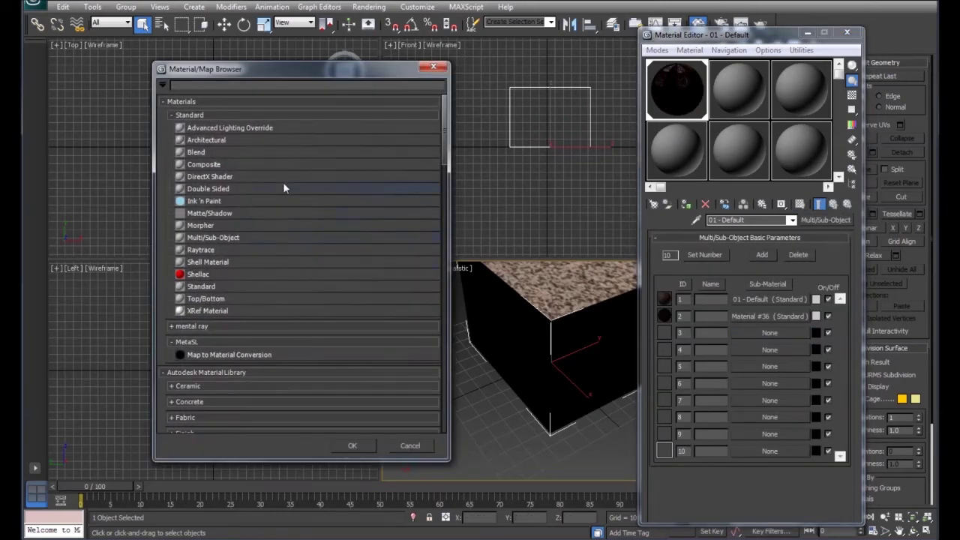
{"action": "left_click", "coordinate": [226, 286]}
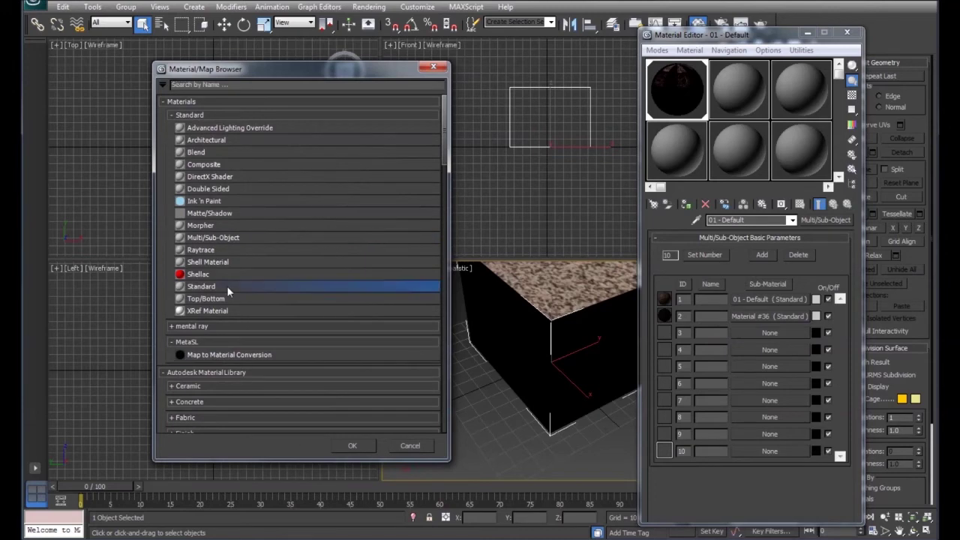
{"action": "left_click", "coordinate": [353, 446]}
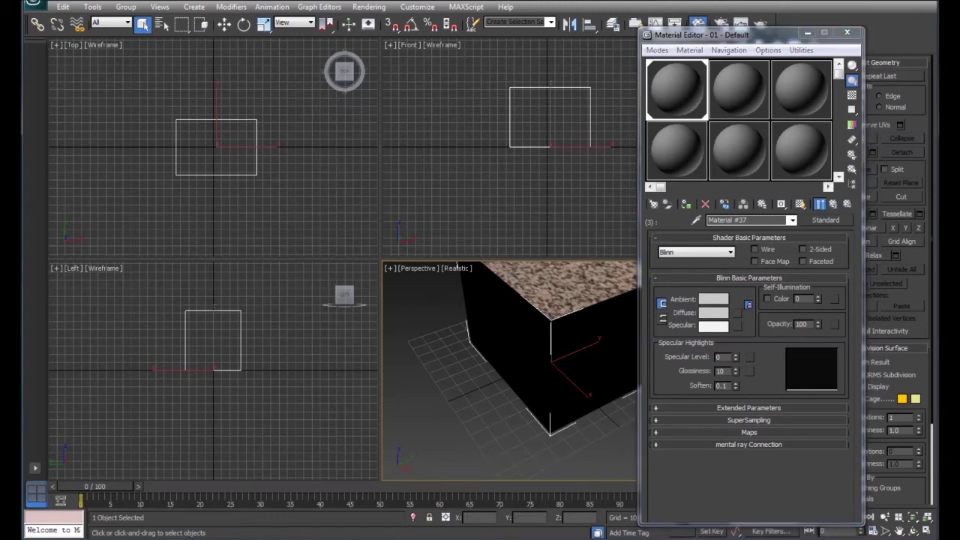
- Return to the parent Multi/Sub-Object material and close the Material Editor
{"action": "key", "text": "Up"}
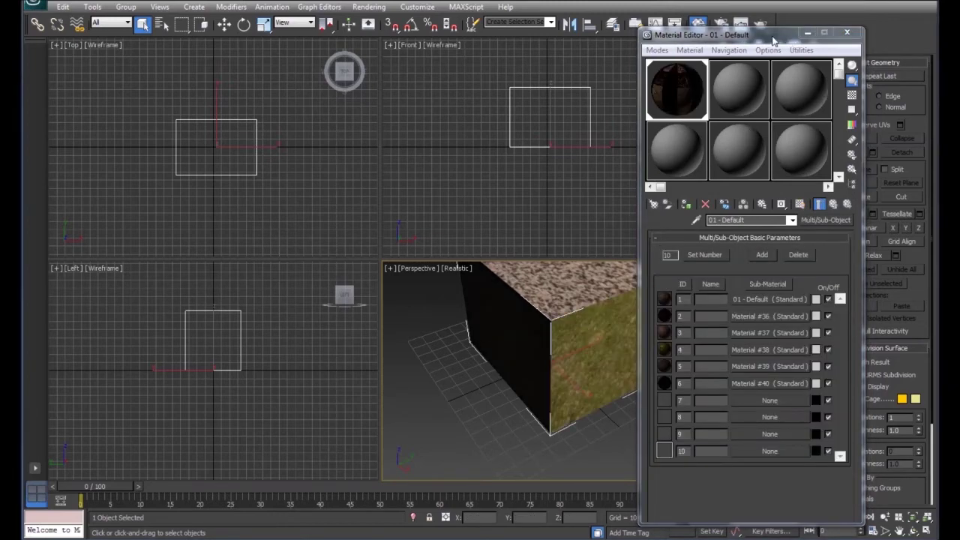
{"action": "left_click", "coordinate": [846, 32]}
{"action": "key", "text": "m"}
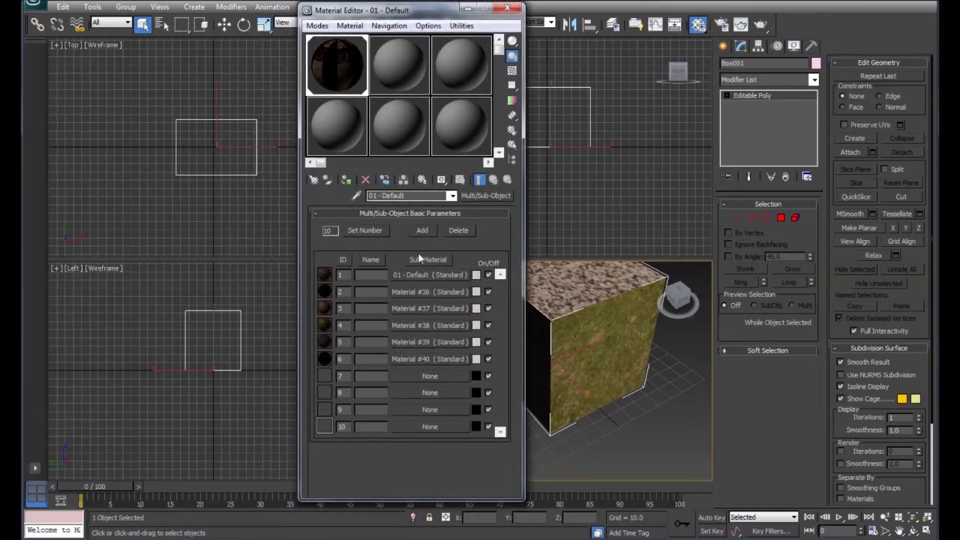
{"action": "key", "text": "m"}
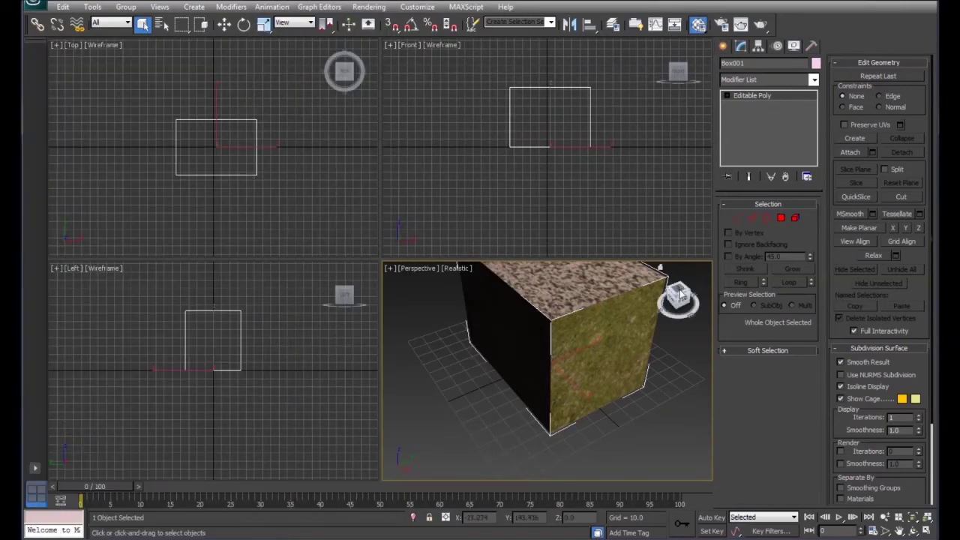
- Orbit around the box to inspect its grass, wood, marble and earth faces, ending on a front view
{"action": "mouse_move", "coordinate": [678, 299]}
{"action": "left_mouse_down"}
{"action": "mouse_move", "coordinate": [646, 290]}
{"action": "mouse_move", "coordinate": [660, 300]}
{"action": "mouse_move", "coordinate": [652, 285]}
{"action": "mouse_move", "coordinate": [667, 296]}
{"action": "mouse_move", "coordinate": [679, 285]}
{"action": "mouse_move", "coordinate": [677, 298]}
{"action": "left_mouse_up"}
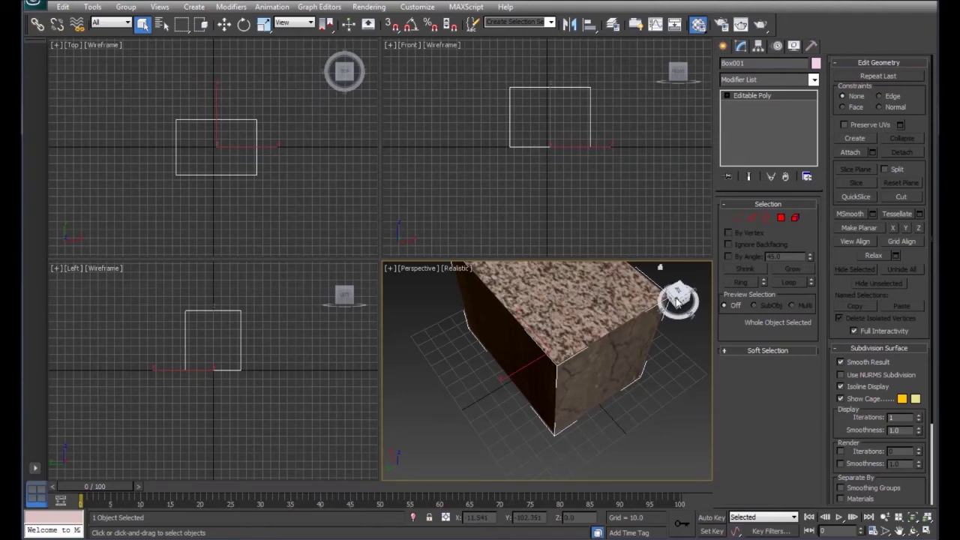
{"action": "left_click_drag", "start_coordinate": [678, 300], "coordinate": [678, 298]}
{"action": "key", "text": "m"}
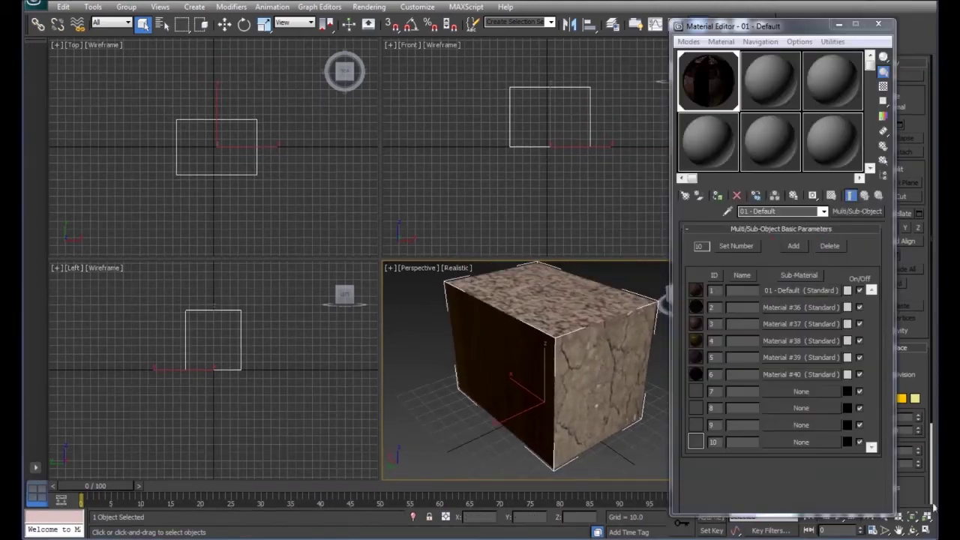
{"action": "key", "text": "m"}
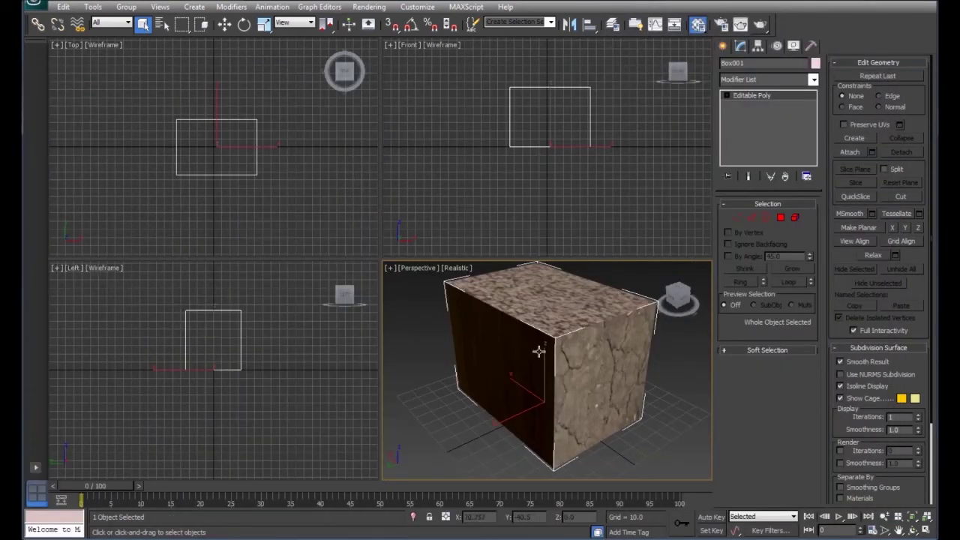
{"action": "mouse_move", "coordinate": [688, 289]}
{"action": "left_mouse_down"}
{"action": "mouse_move", "coordinate": [679, 297]}
{"action": "mouse_move", "coordinate": [696, 277]}
{"action": "left_mouse_up"}
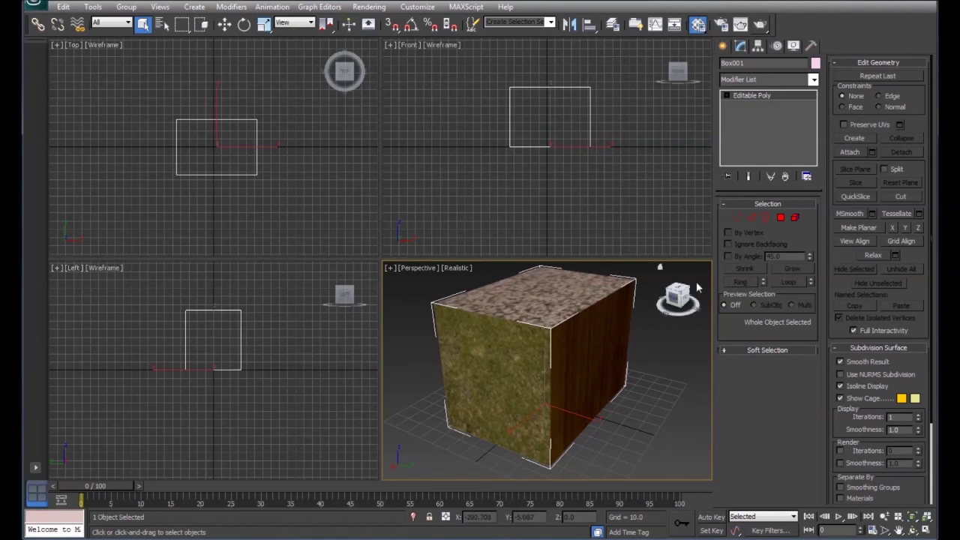
- Select the right, front and top polygons to read their material IDs, then reopen the Material Editor
{"action": "left_click", "coordinate": [780, 219]}
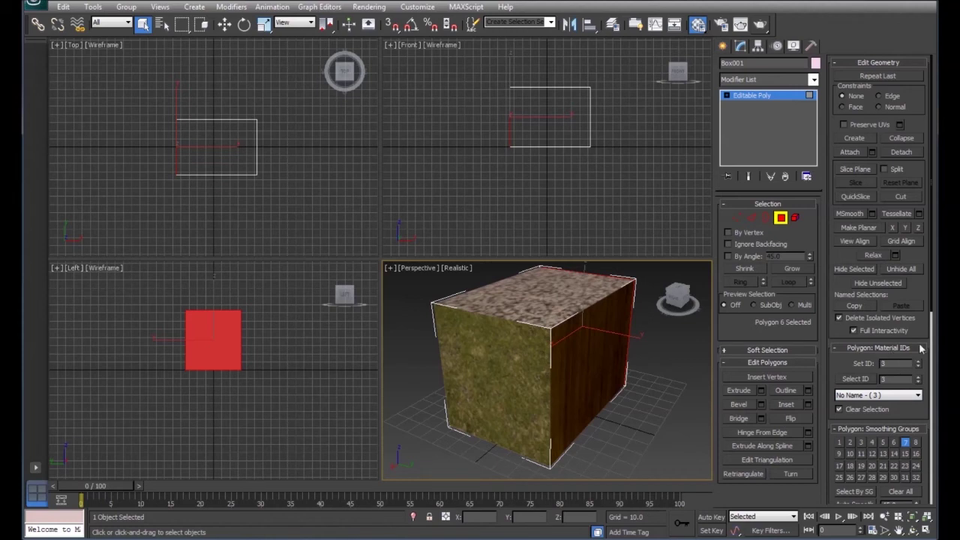
{"action": "scroll", "coordinate": [933, 305], "scroll_direction": "down", "scroll_amount": 3}
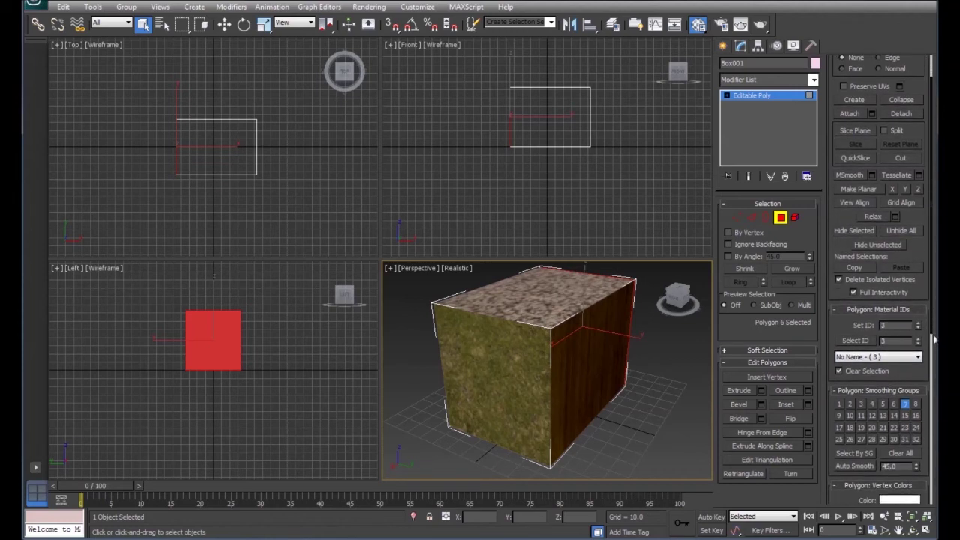
{"action": "left_click", "coordinate": [598, 349]}
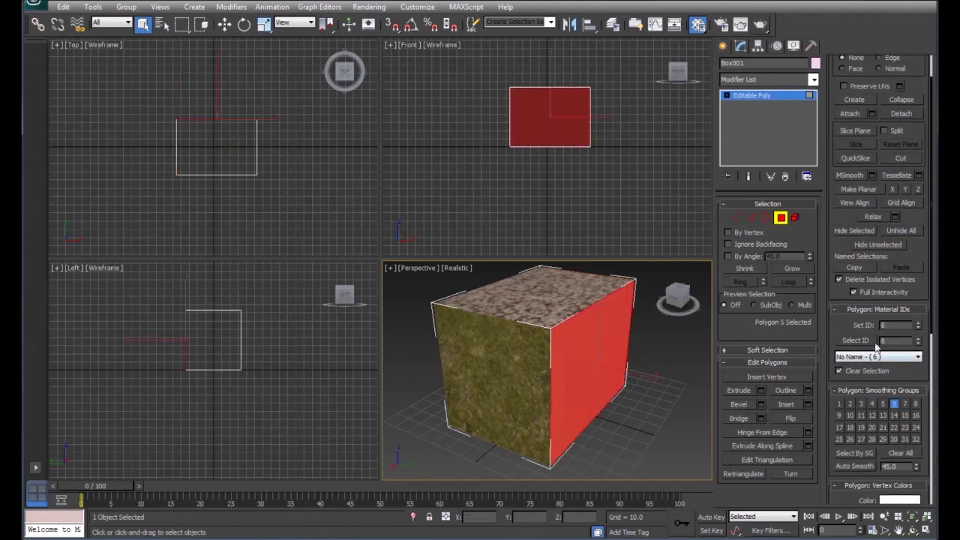
{"action": "left_click", "coordinate": [501, 378]}
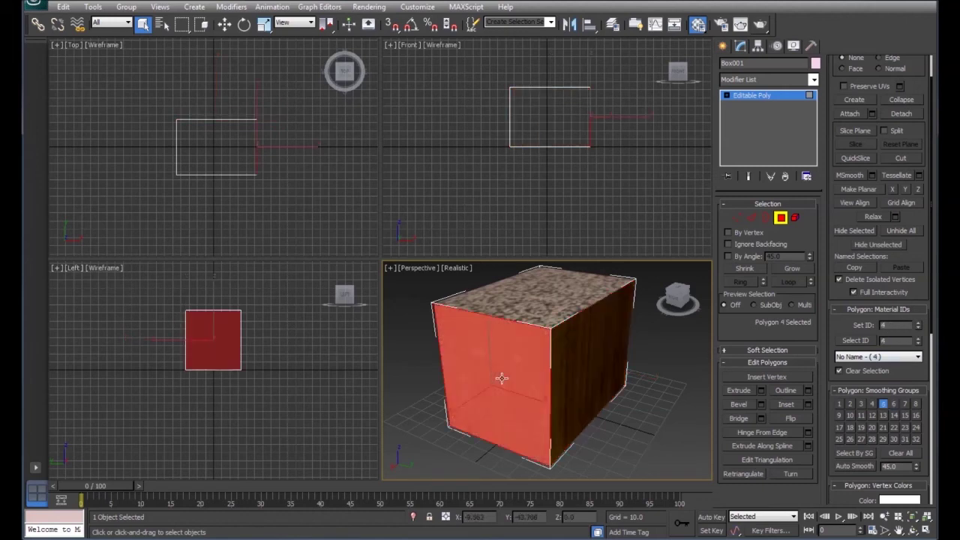
{"action": "left_click", "coordinate": [531, 300]}
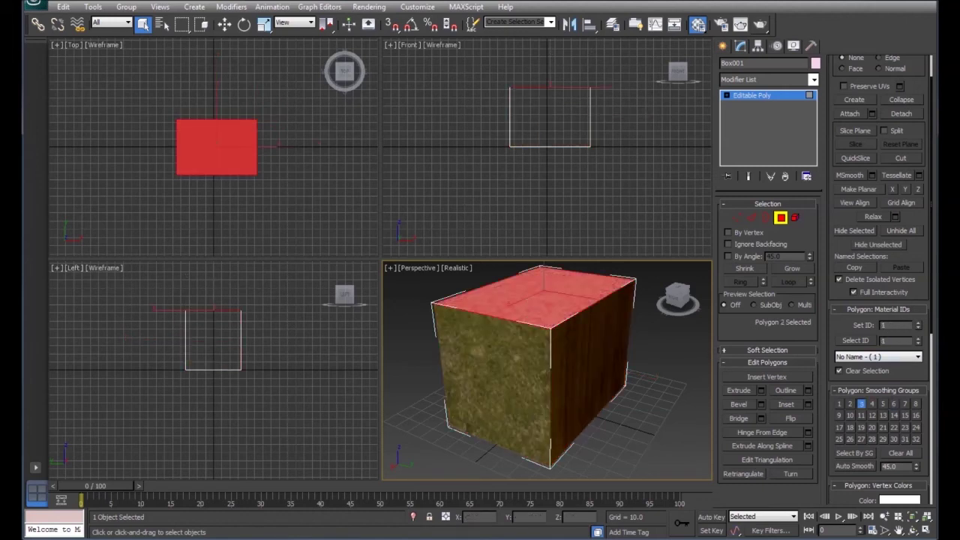
{"action": "key", "text": "m"}
{"action": "left_click_drag", "start_coordinate": [437, 62], "coordinate": [330, 28]}
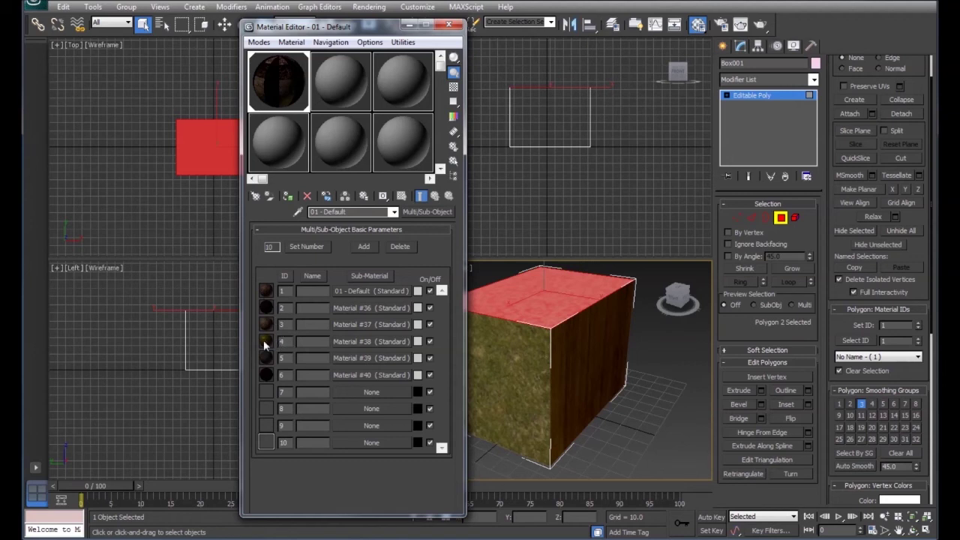
- Set the top polygon's material ID to 4 and confirm it shows grass like the front
{"action": "left_click_drag", "start_coordinate": [352, 26], "coordinate": [269, 32]}
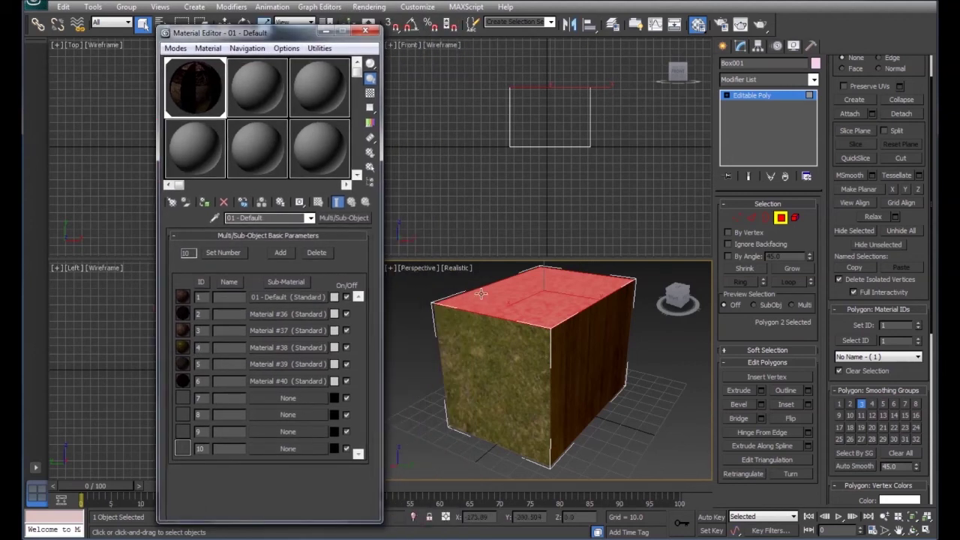
{"action": "left_click", "coordinate": [497, 388]}
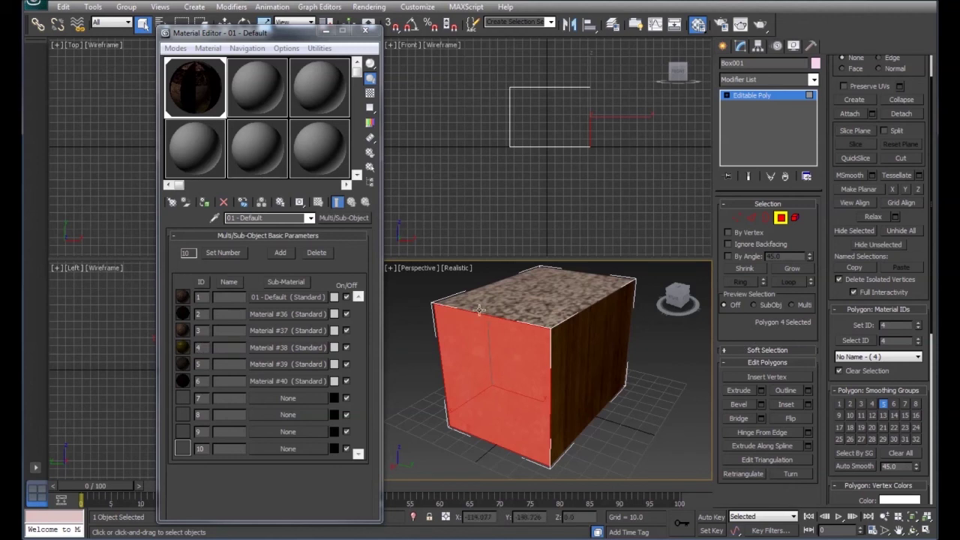
{"action": "left_click", "coordinate": [530, 302]}
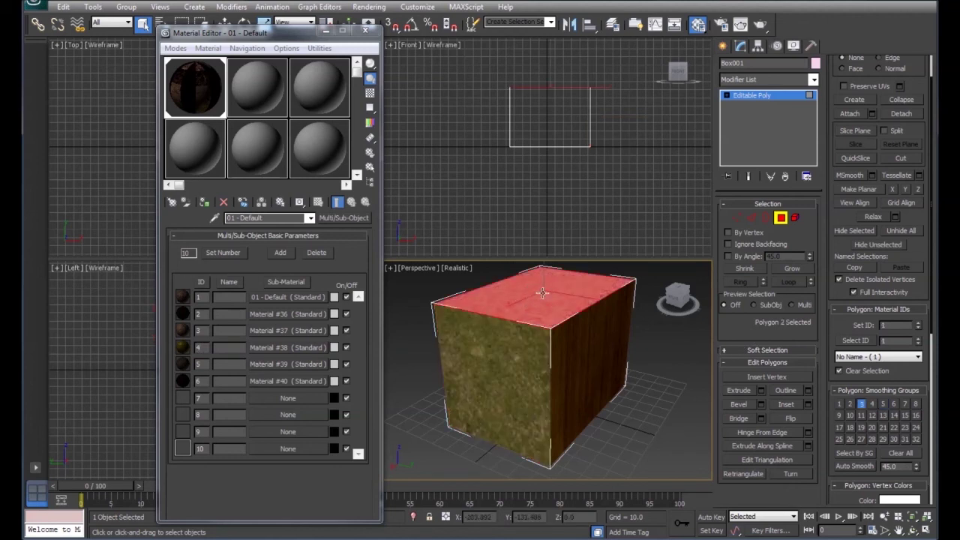
{"action": "left_click", "coordinate": [918, 324]}
{"action": "left_click", "coordinate": [918, 324]}
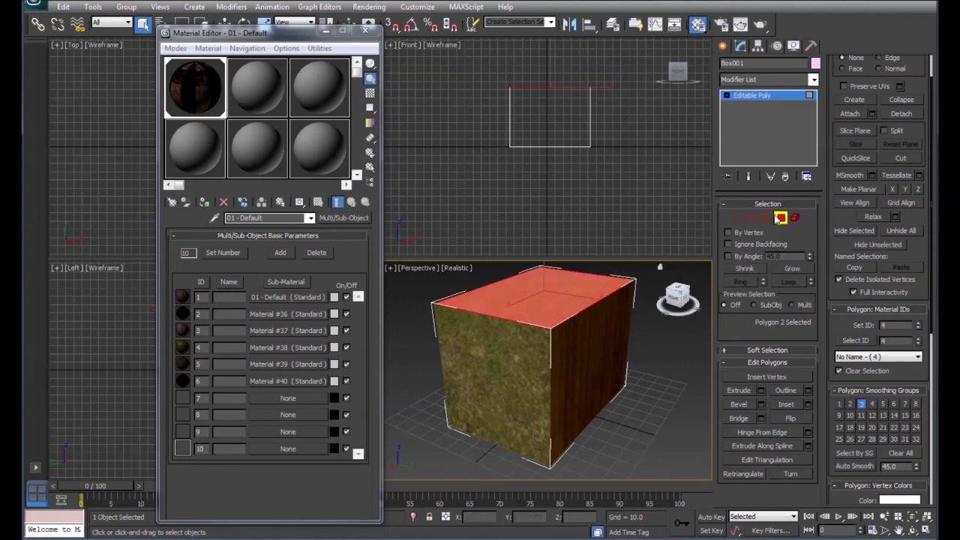
{"action": "left_click", "coordinate": [780, 218]}
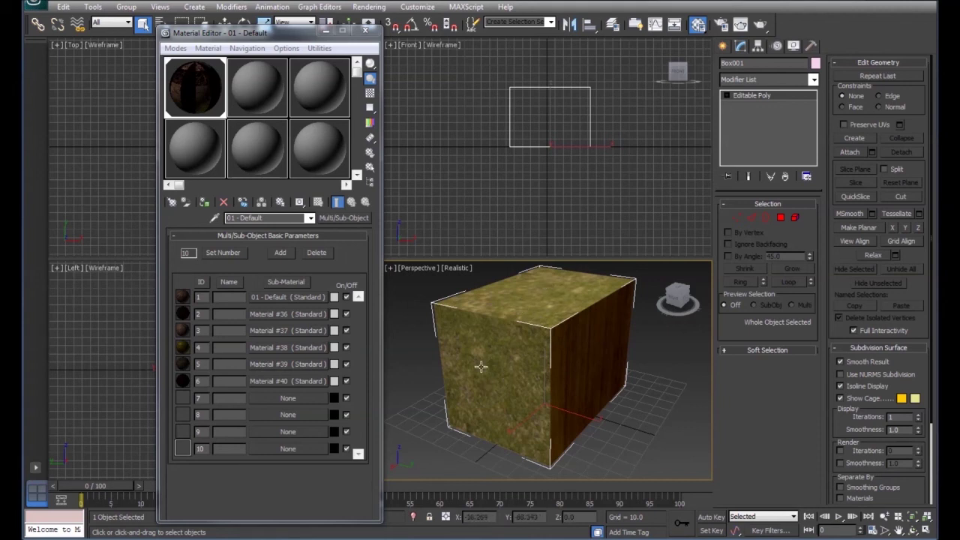
{"action": "key", "text": "4"}
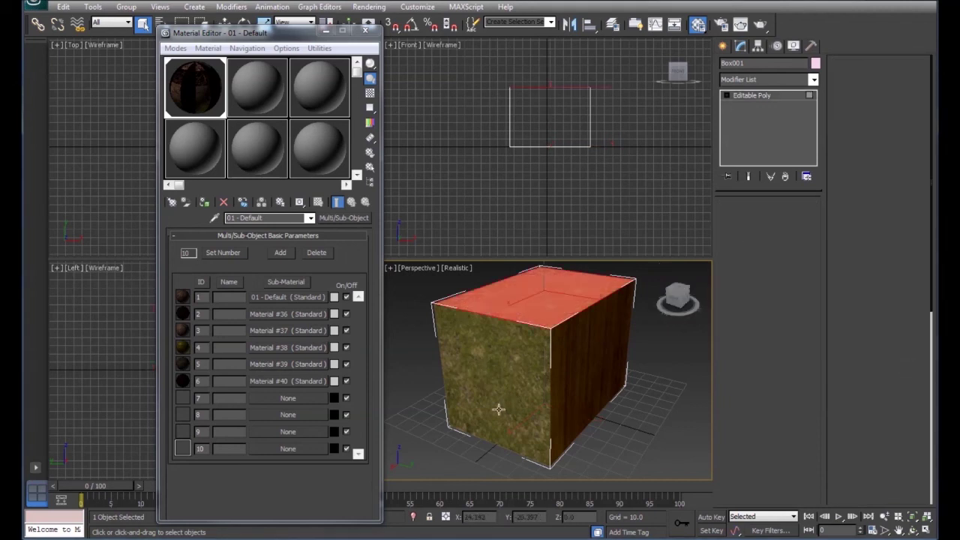
{"action": "left_click", "coordinate": [509, 370]}
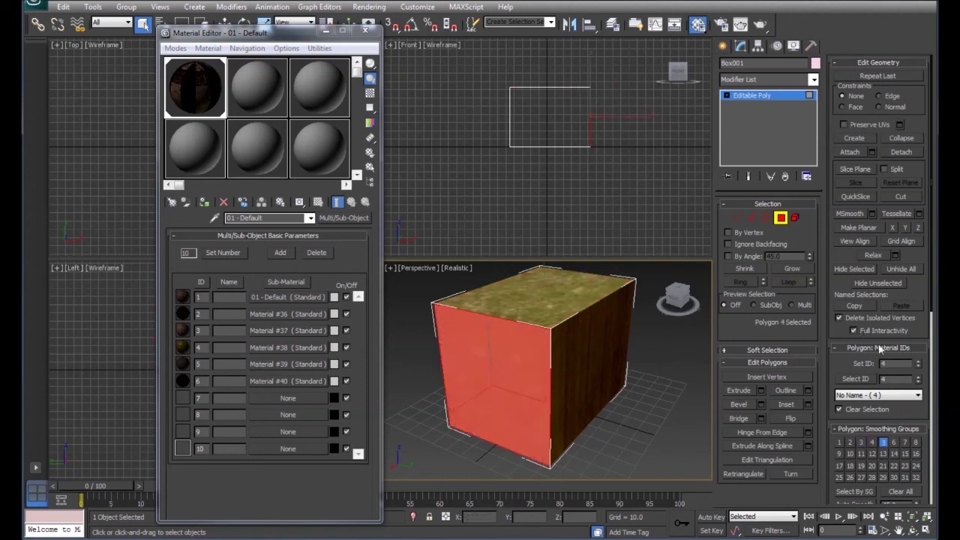